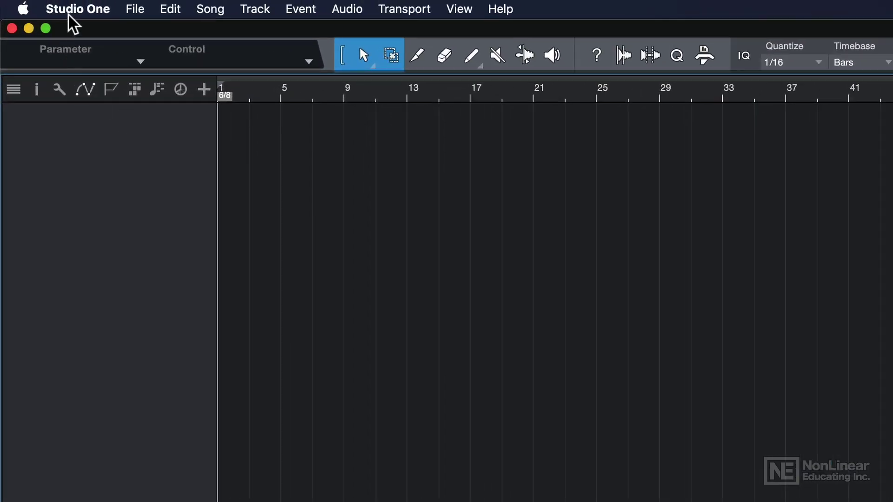
# - In Preferences > Audio Setup, select BIG KNOB STUDIO+ as the playback device
pyautogui.click(77, 14)
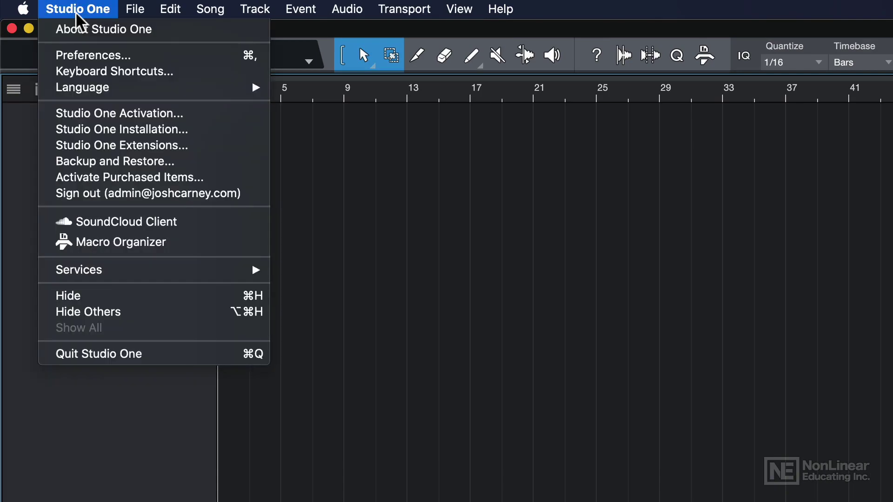
pyautogui.click(153, 58)
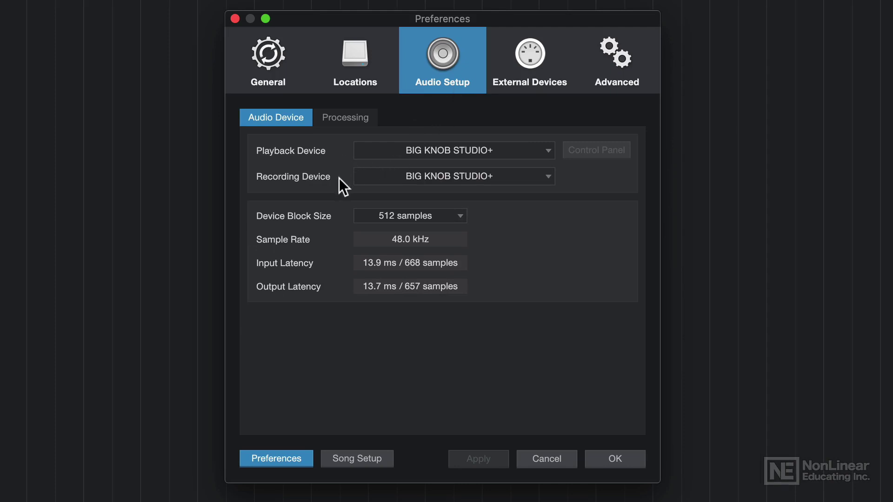
pyautogui.click(392, 146)
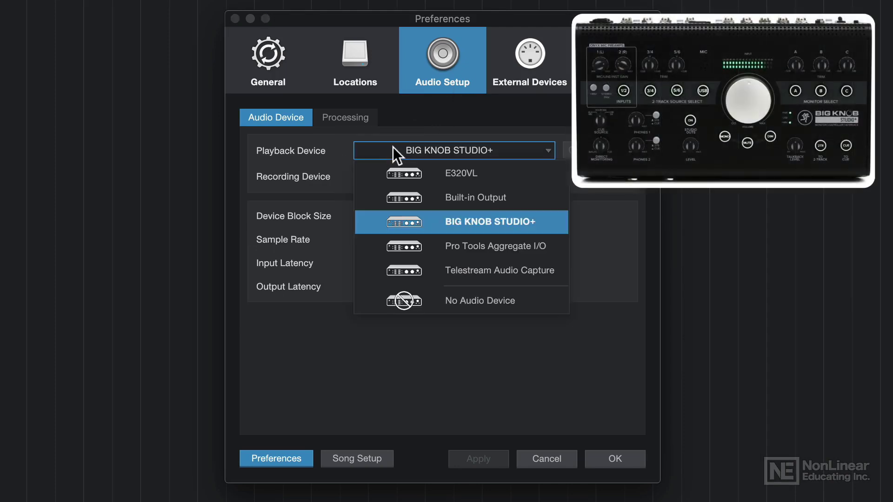
pyautogui.click(547, 223)
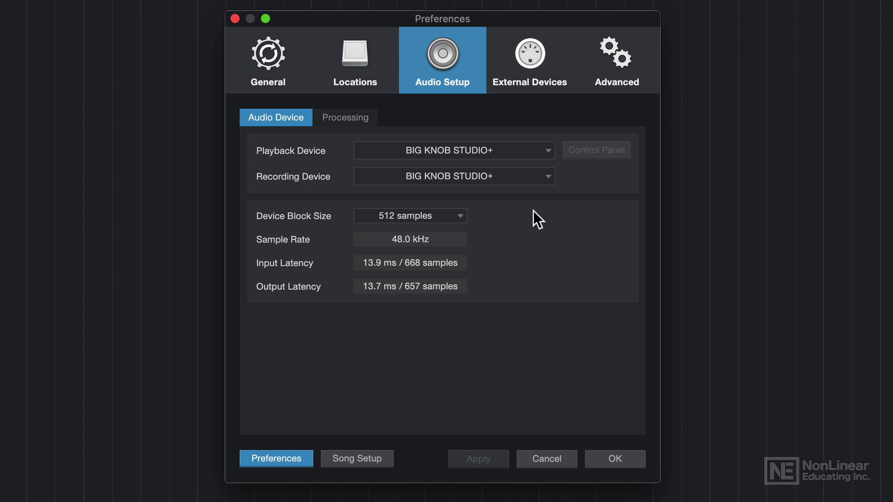
pyautogui.click(529, 153)
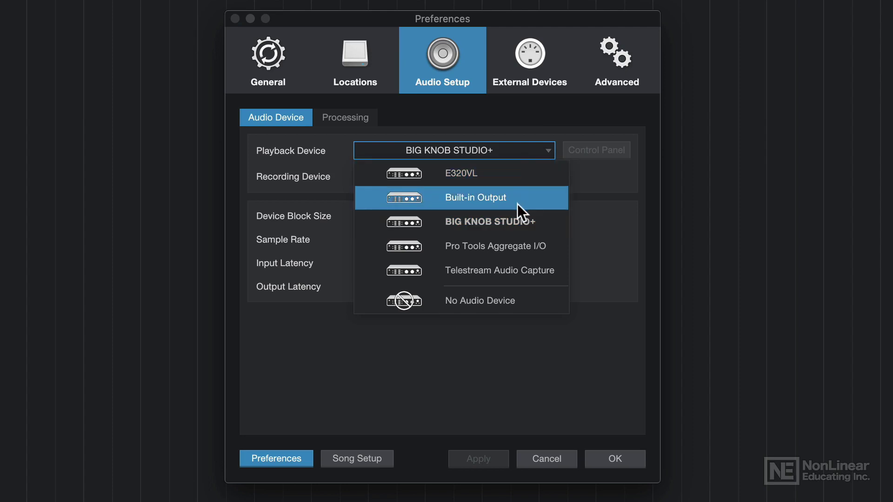
pyautogui.press('Escape')
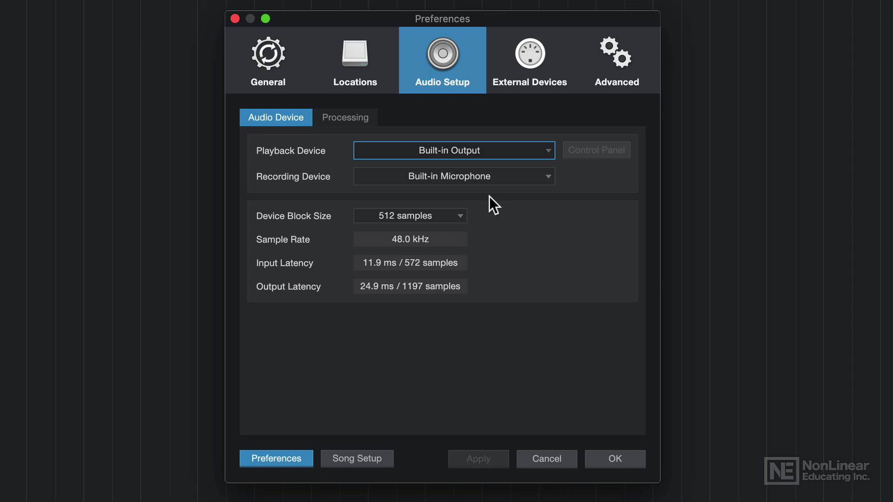
pyautogui.click(485, 156)
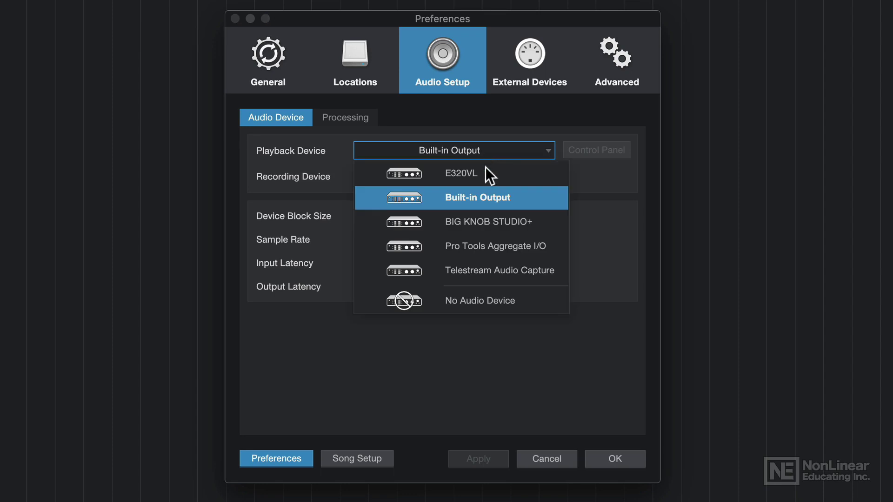
pyautogui.click(531, 215)
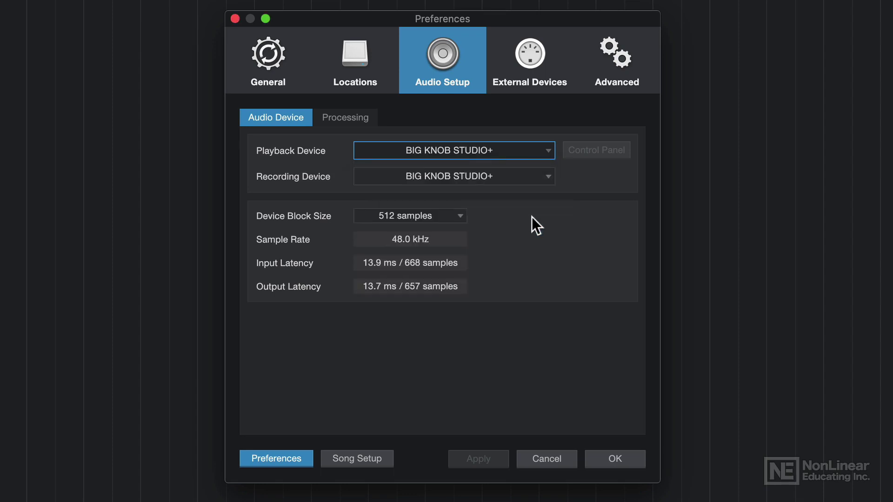
# - Open the song's Audio I/O Setup and review its Outputs and Inputs pages
pyautogui.click(376, 458)
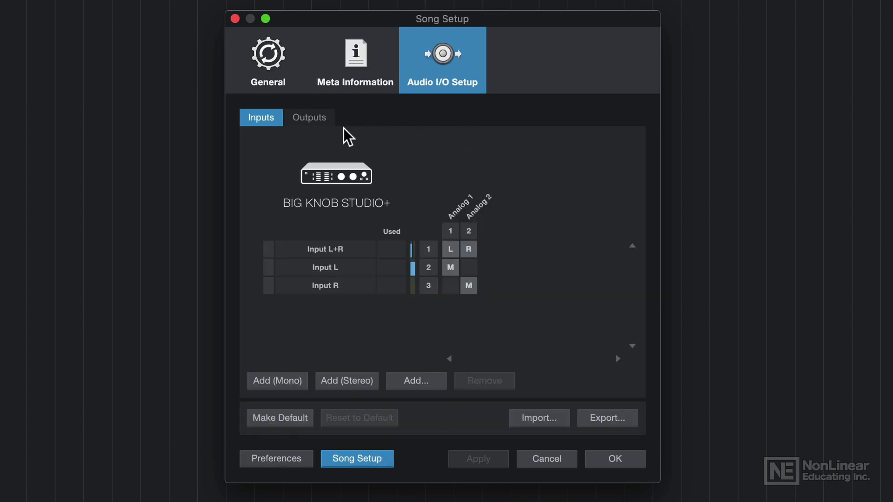
pyautogui.click(321, 121)
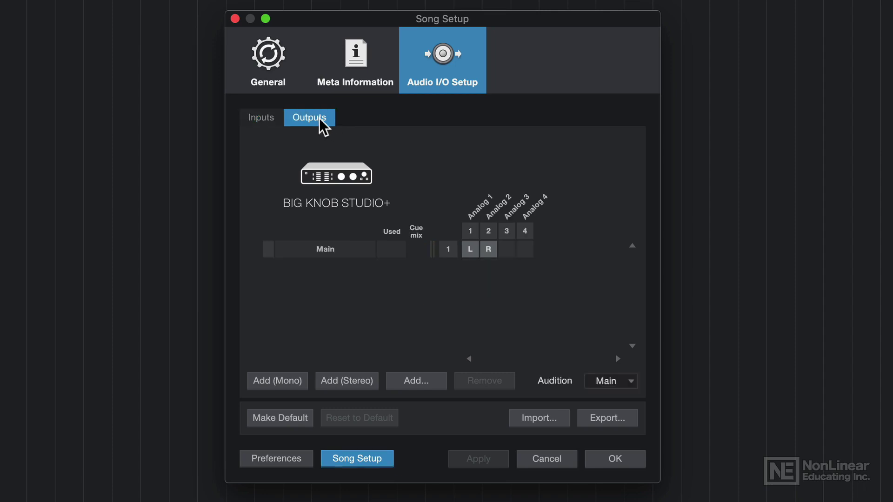
pyautogui.click(271, 119)
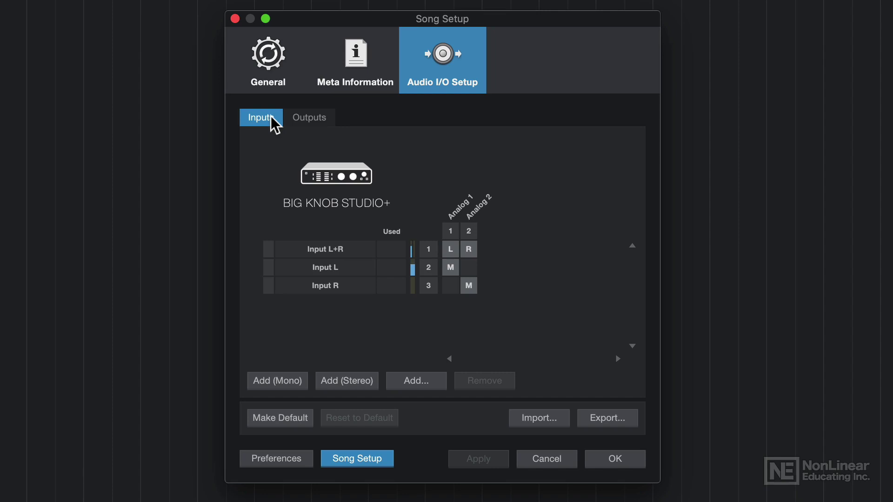
pyautogui.click(305, 120)
pyautogui.click(261, 118)
# - Test the input routing matrix, leaving Input L on Analog 1 and Input R on Analog 2
pyautogui.click(466, 285)
pyautogui.click(455, 269)
pyautogui.click(467, 269)
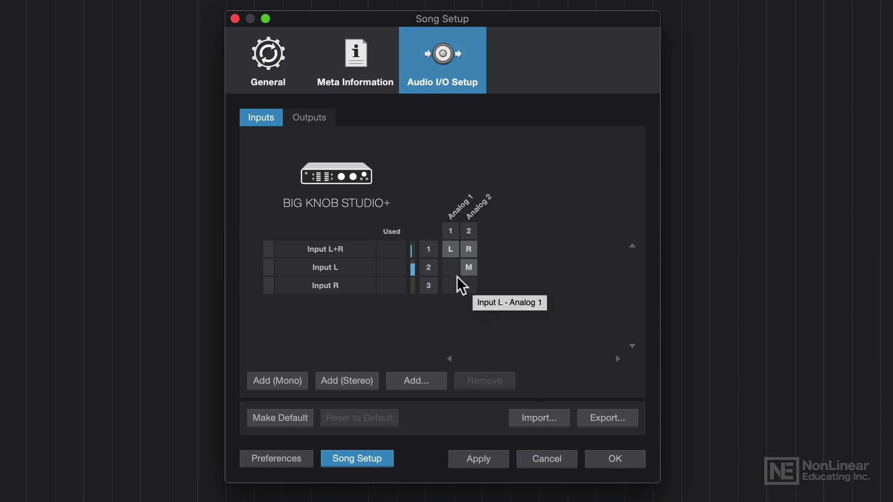
pyautogui.click(450, 285)
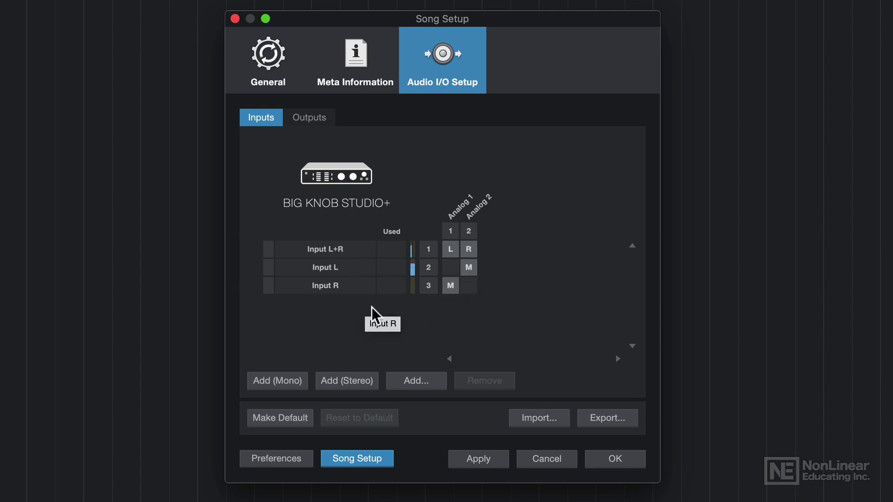
pyautogui.click(450, 270)
pyautogui.click(466, 284)
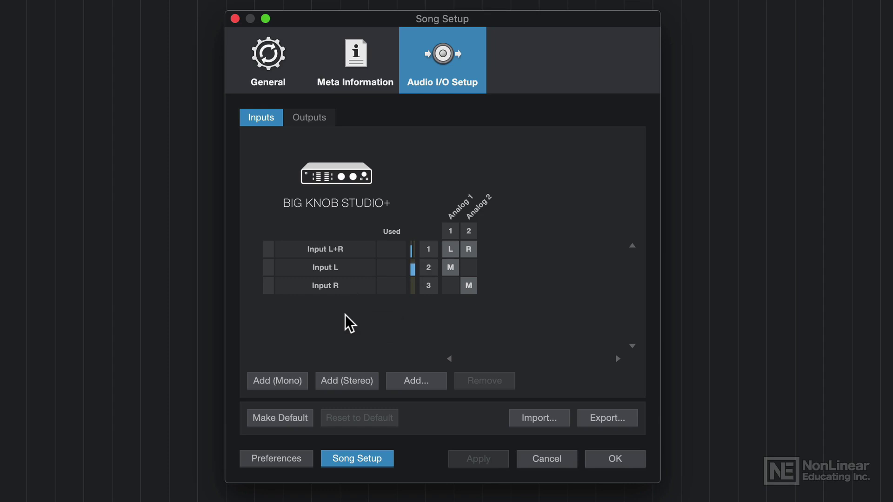
pyautogui.click(341, 286)
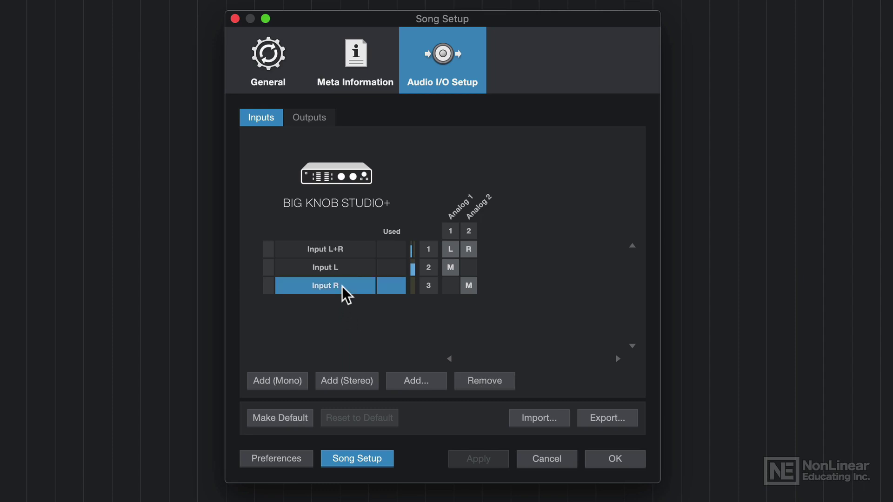
# - Replace the existing song inputs with two new mono inputs
pyautogui.keyDown('shift'); pyautogui.click(356, 260); pyautogui.keyUp('shift')
pyautogui.click(486, 381)
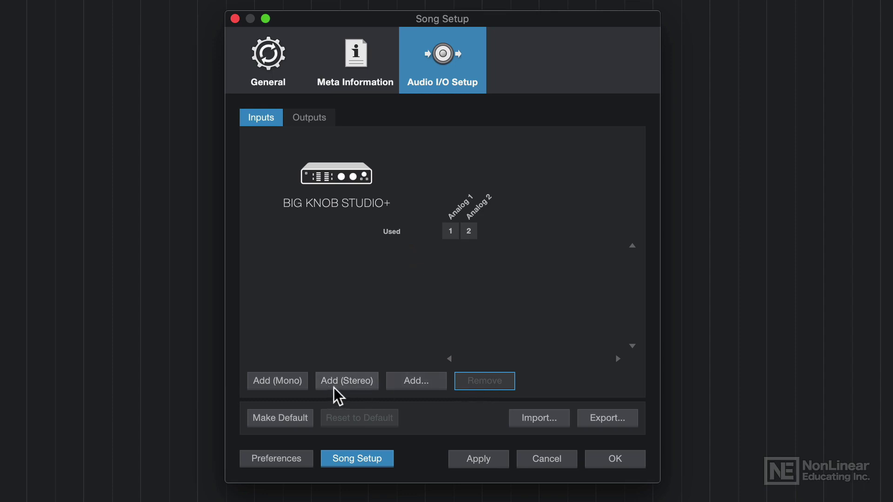
pyautogui.click(300, 384)
pyautogui.click(300, 384)
pyautogui.click(356, 254)
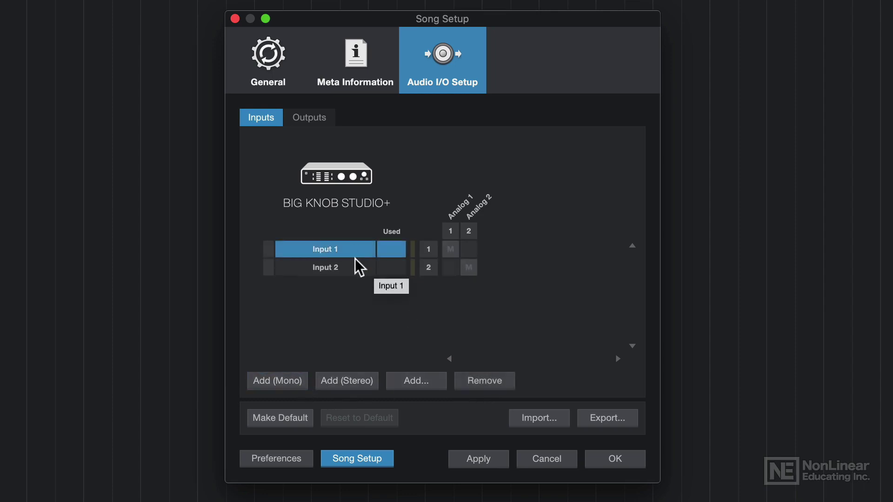
pyautogui.click(357, 267)
pyautogui.click(354, 295)
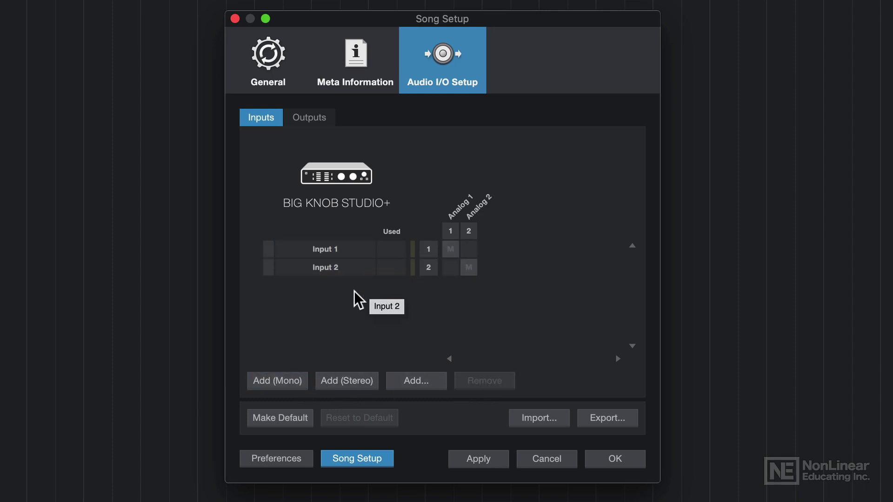
# - Rename the two mono inputs to A1 and A2
pyautogui.click(352, 253)
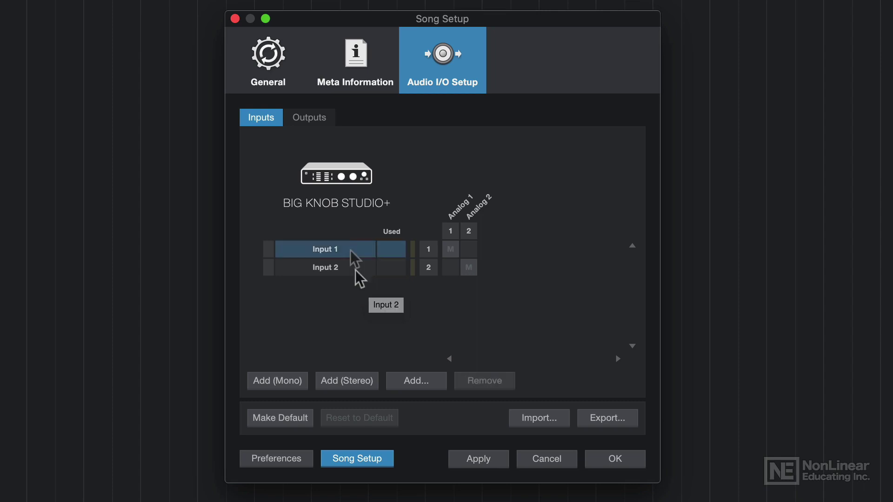
pyautogui.doubleClick(349, 249)
pyautogui.write('A1')
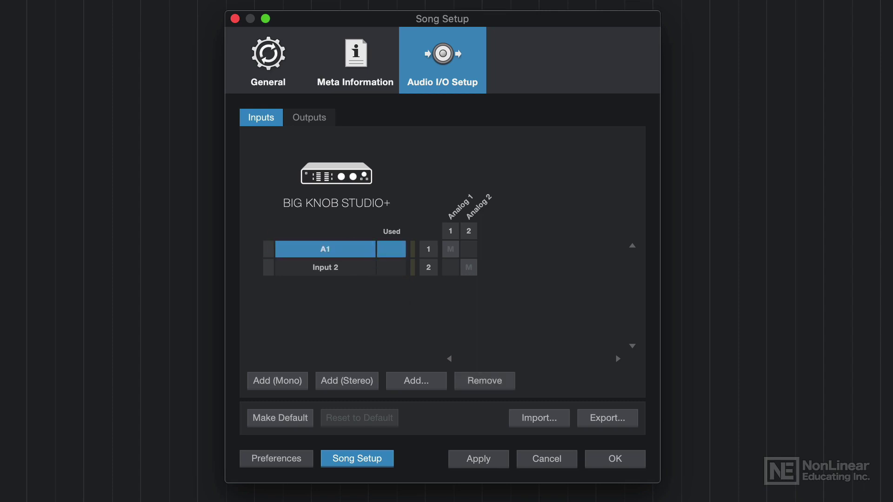
pyautogui.doubleClick(354, 268)
pyautogui.write('A2')
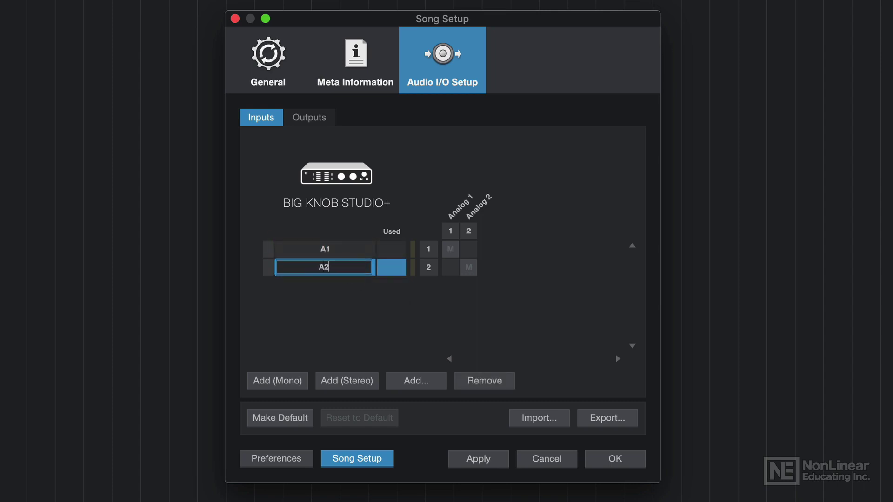
pyautogui.click(309, 118)
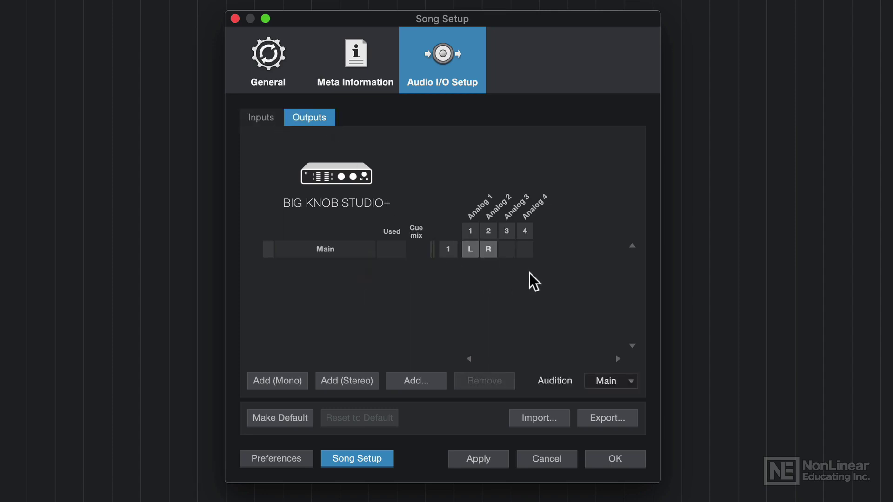
# - Add a second stereo output and rename the outputs 'Output 1-2' and 'Output 3-4'
pyautogui.click(346, 382)
pyautogui.doubleClick(325, 249)
pyautogui.write('Output 1-2')
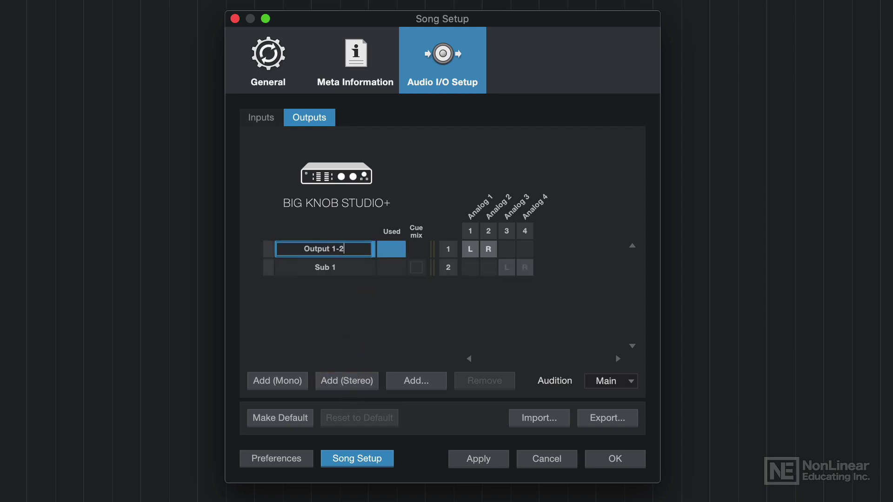
pyautogui.press('Return')
pyautogui.doubleClick(322, 266)
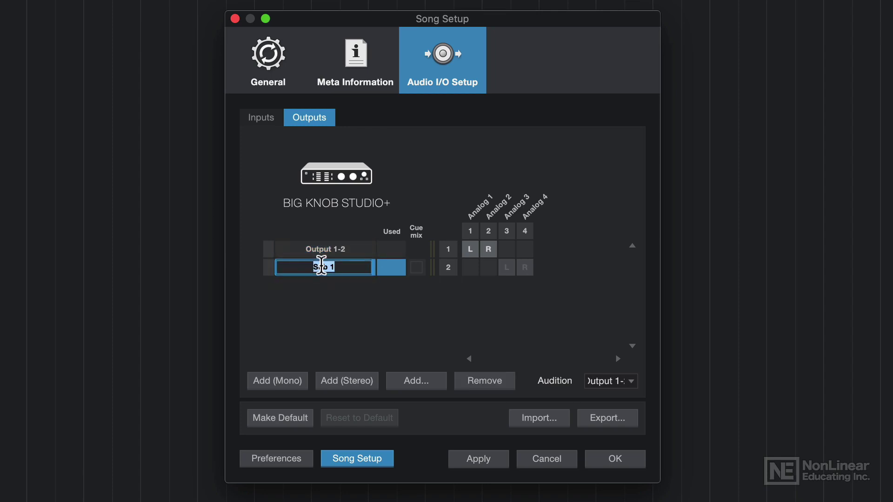
pyautogui.write('Output 3-4')
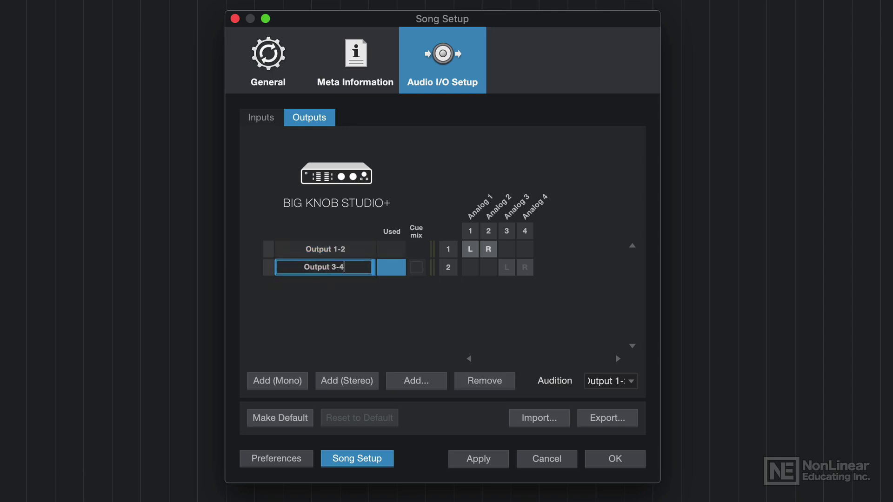
pyautogui.press('Return')
pyautogui.click(378, 320)
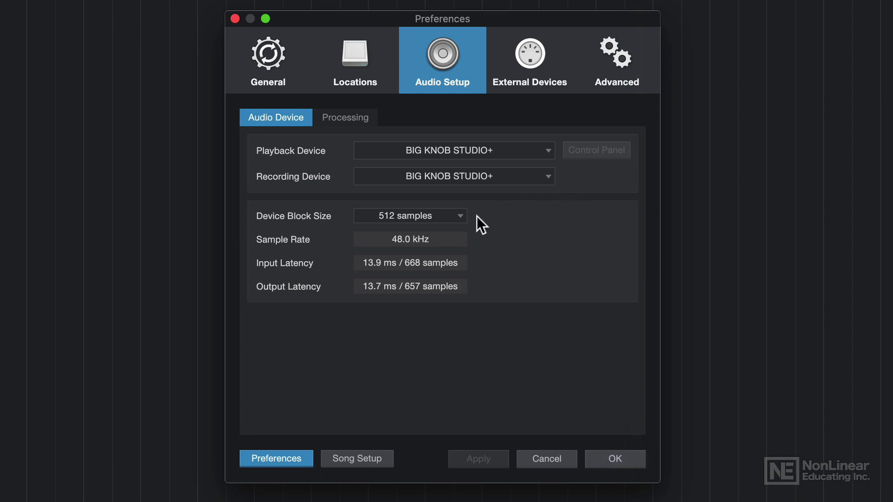
# - Set Device Block Size to 32 samples, giving 3.92 ms input and 3.69 ms output latency
pyautogui.click(454, 216)
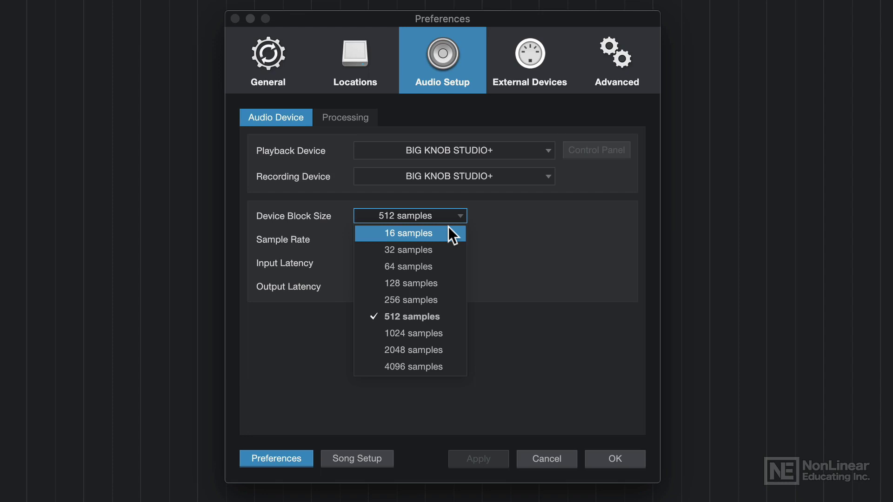
pyautogui.click(448, 227)
pyautogui.click(447, 221)
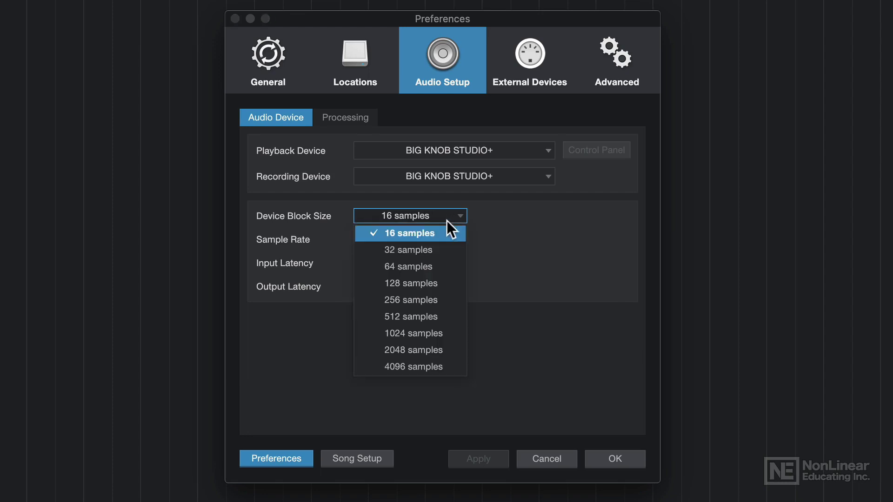
pyautogui.click(444, 245)
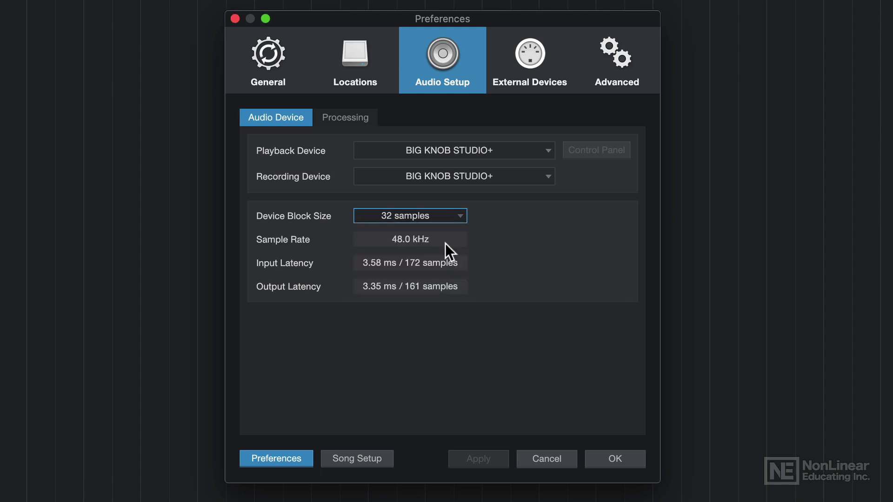
pyautogui.click(443, 215)
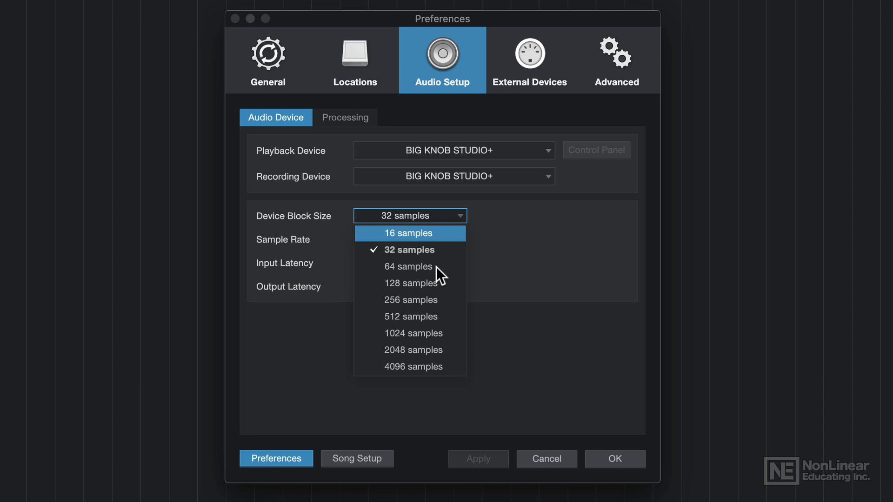
pyautogui.click(432, 249)
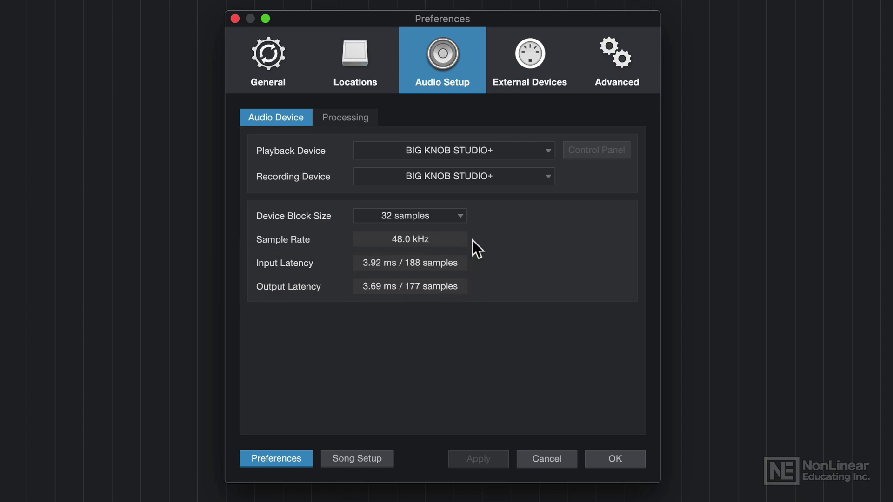
pyautogui.click(461, 216)
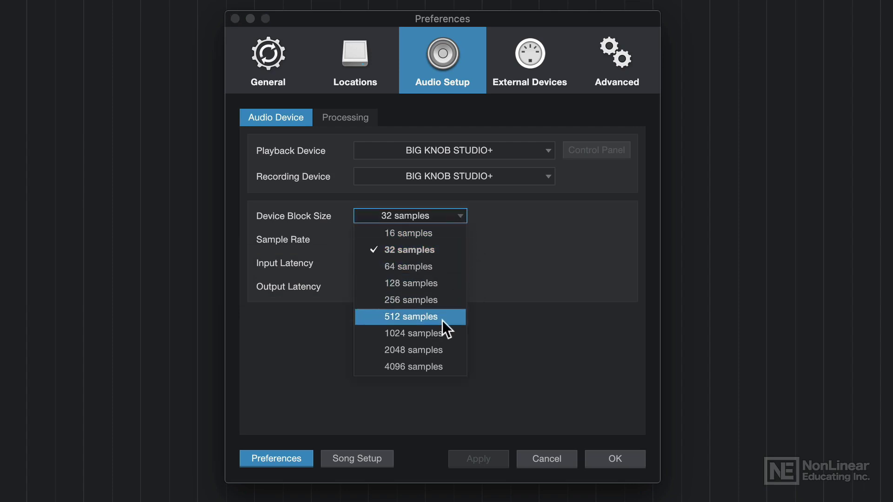
pyautogui.click(442, 333)
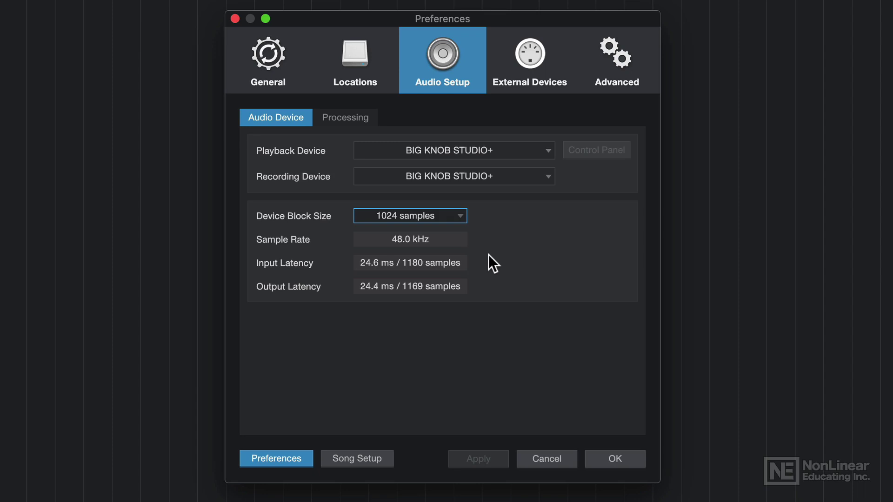
pyautogui.click(446, 216)
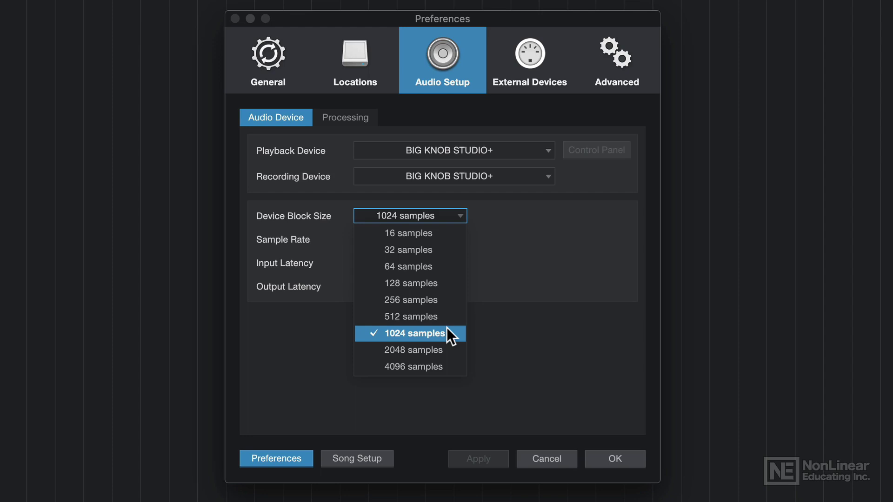
pyautogui.click(433, 249)
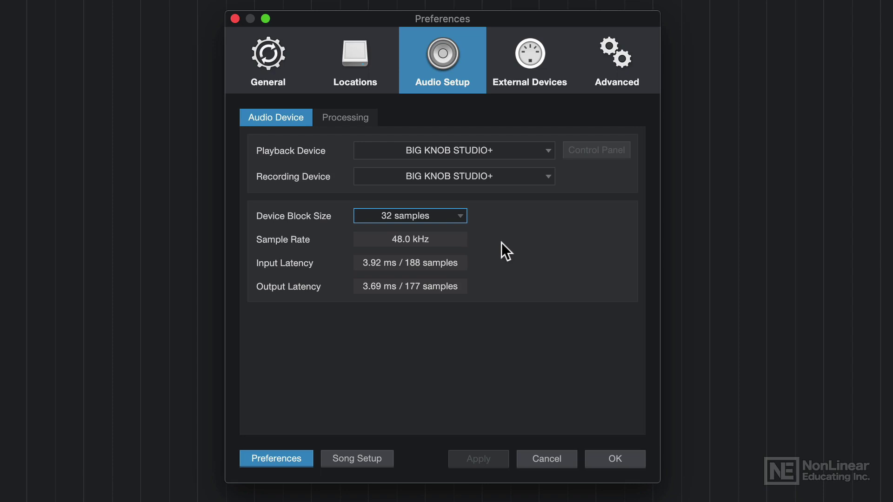
pyautogui.click(458, 217)
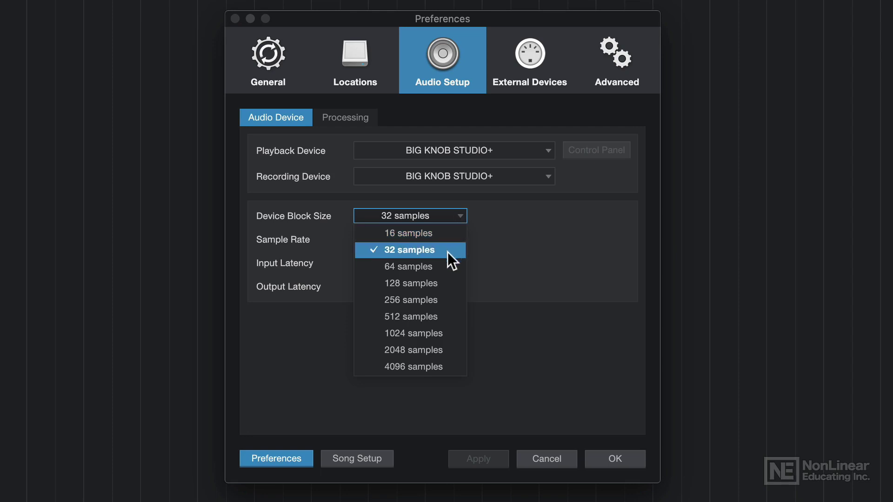
pyautogui.click(442, 333)
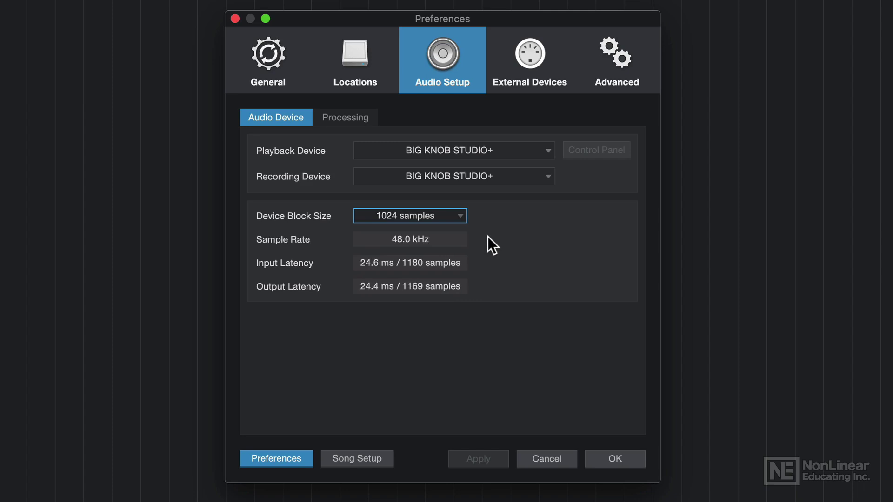
pyautogui.click(460, 216)
pyautogui.click(430, 249)
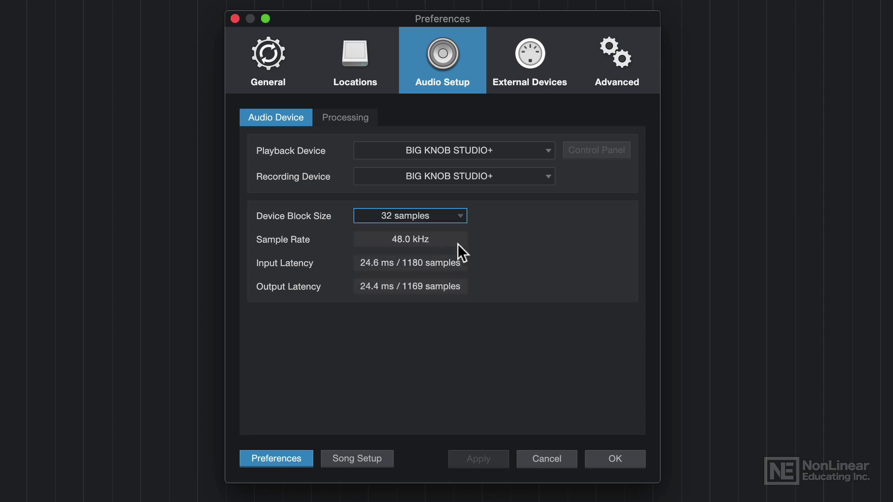